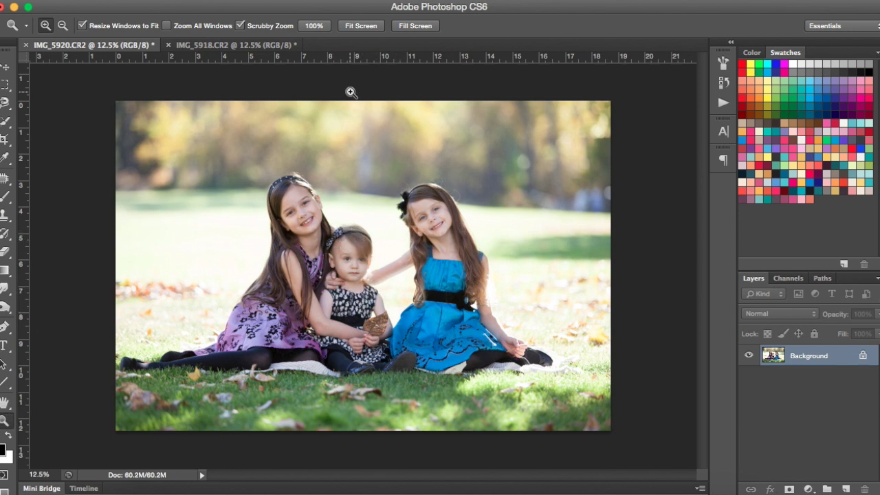
Step: Bring the IMG_5918.CR2 photo forward, the shot where the toddler faces the camera
left_click(240, 47)
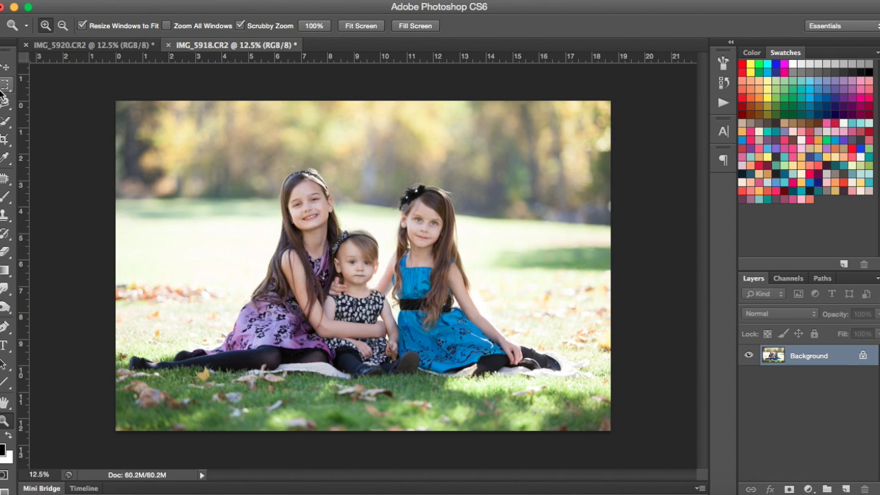
left_click(5, 86)
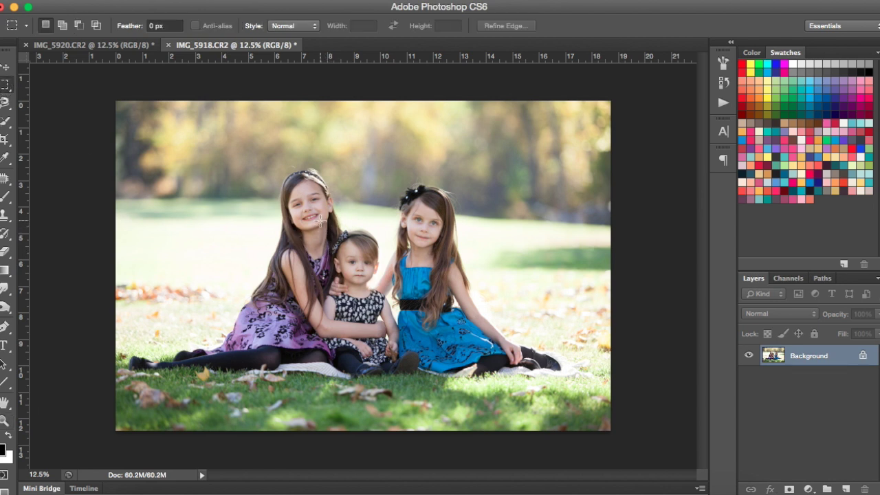
Step: Select a rectangle around the toddler's head and copy it onto a new Layer 1 with Cmd+J
left_click_drag(321, 220, 393, 306)
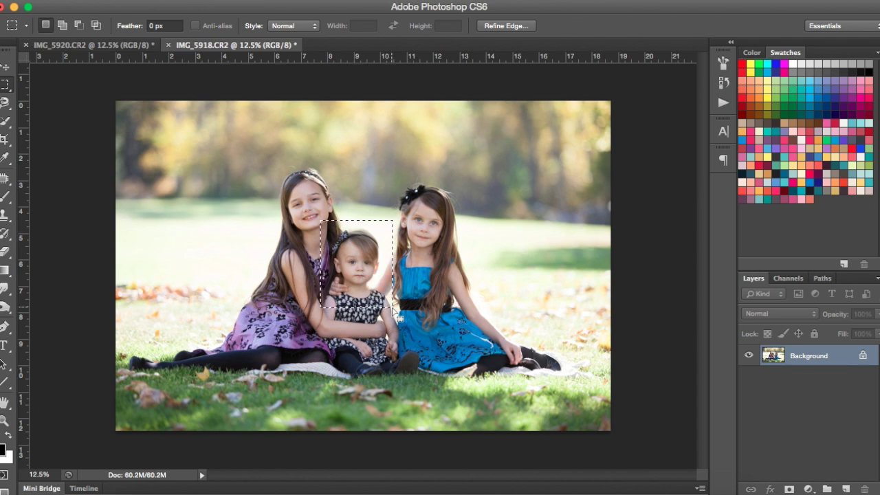
left_click(396, 381)
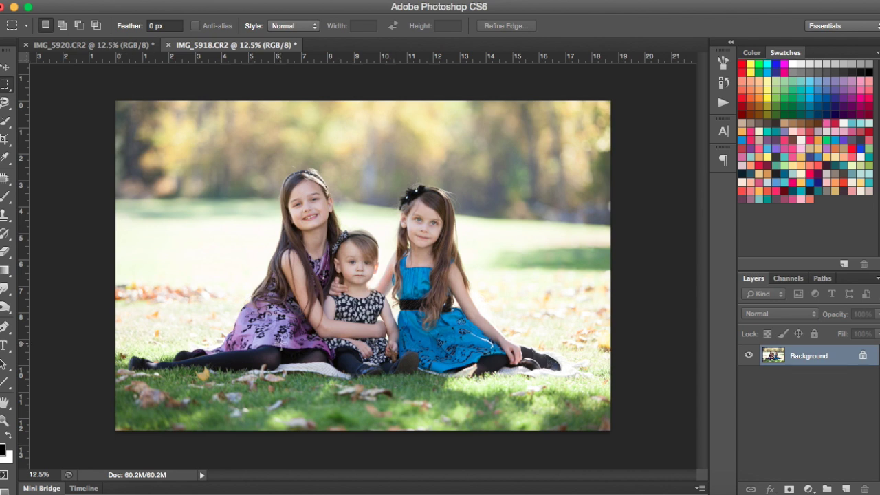
left_click_drag(319, 220, 395, 310)
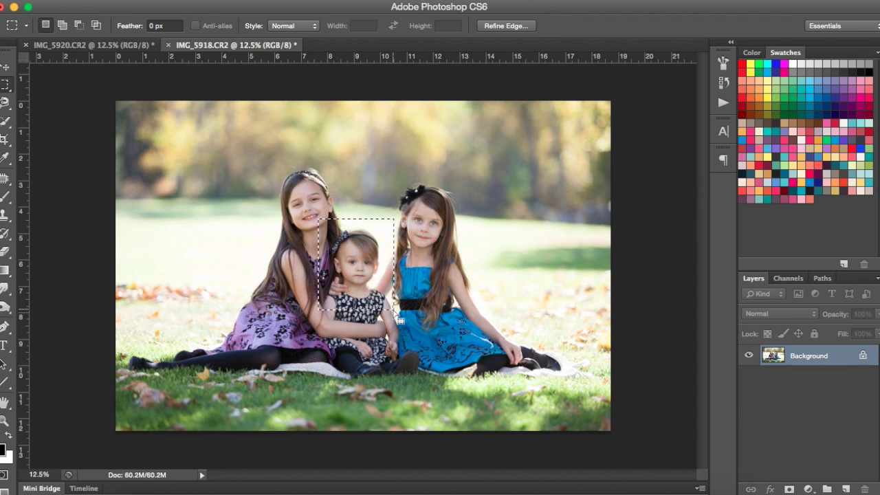
key("ctrl+j")
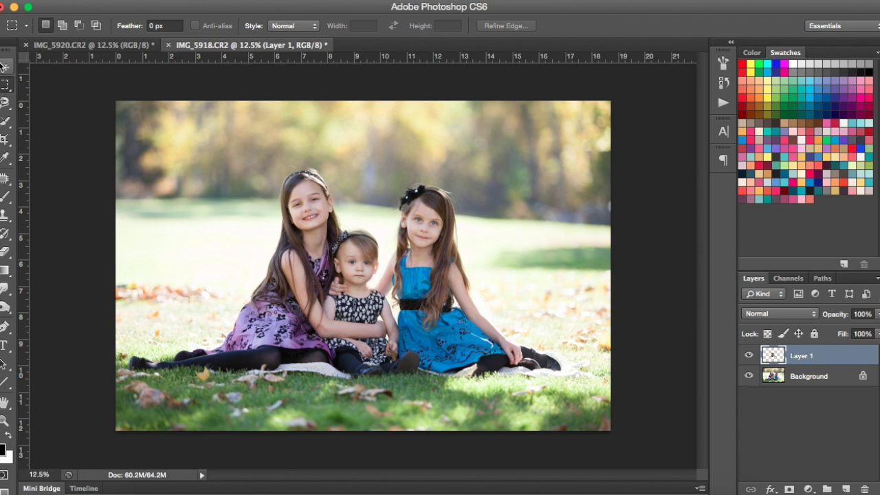
Step: Drag the head patch into the IMG_5920 photo and position it over the toddler
left_click(5, 66)
left_click_drag(462, 210, 511, 199)
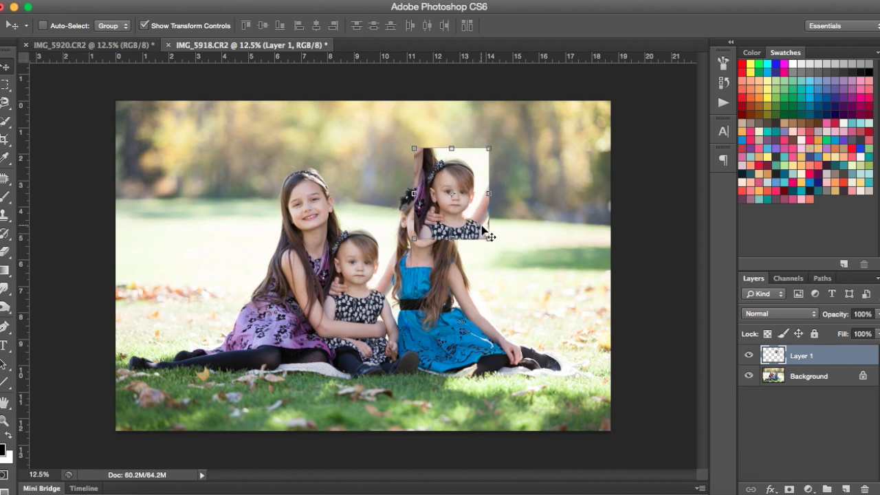
left_click_drag(482, 226, 525, 314)
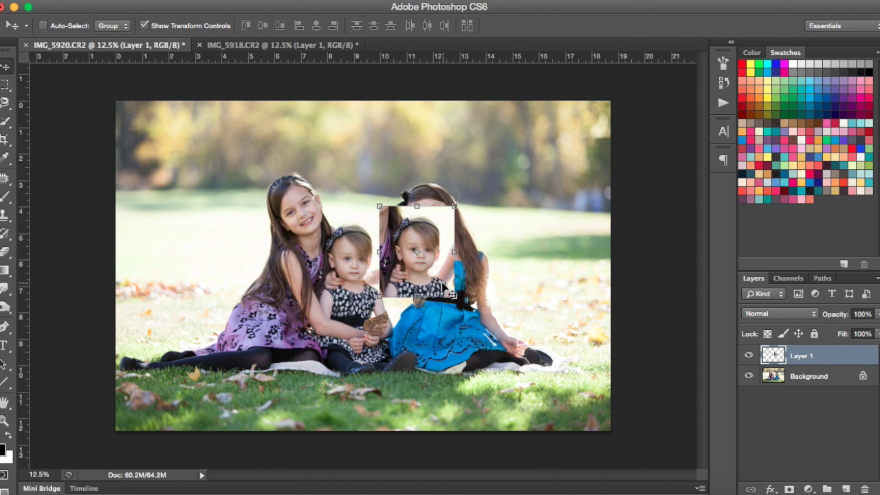
left_click_drag(445, 289, 404, 254)
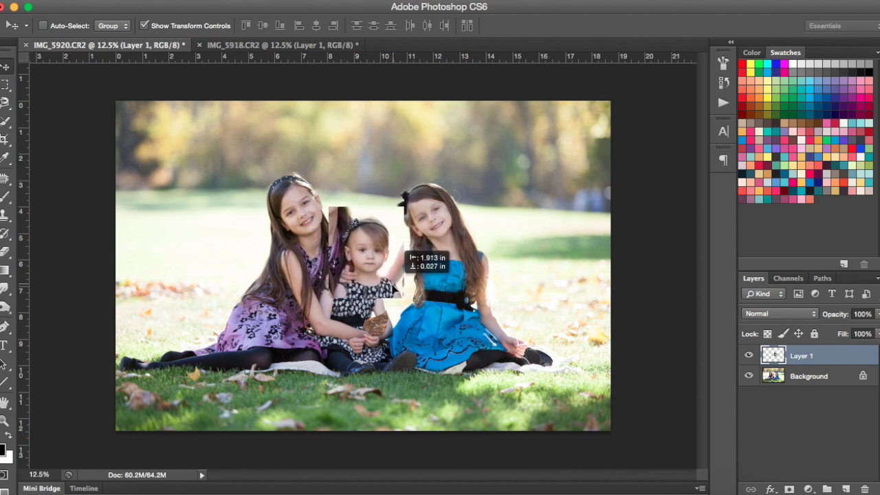
mouse_move(394, 289)
left_mouse_down()
mouse_move(379, 288)
mouse_move(380, 296)
left_mouse_up()
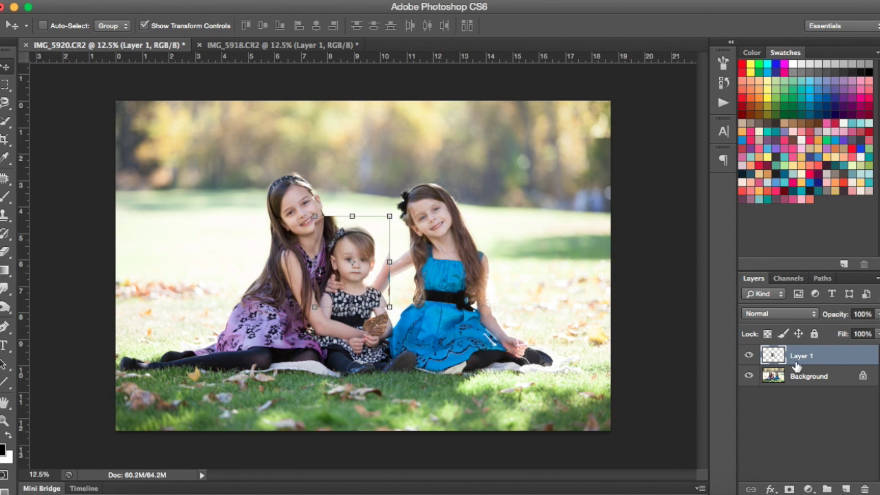
Step: Lower Layer 1's opacity to 45% to see the face beneath
left_click(878, 314)
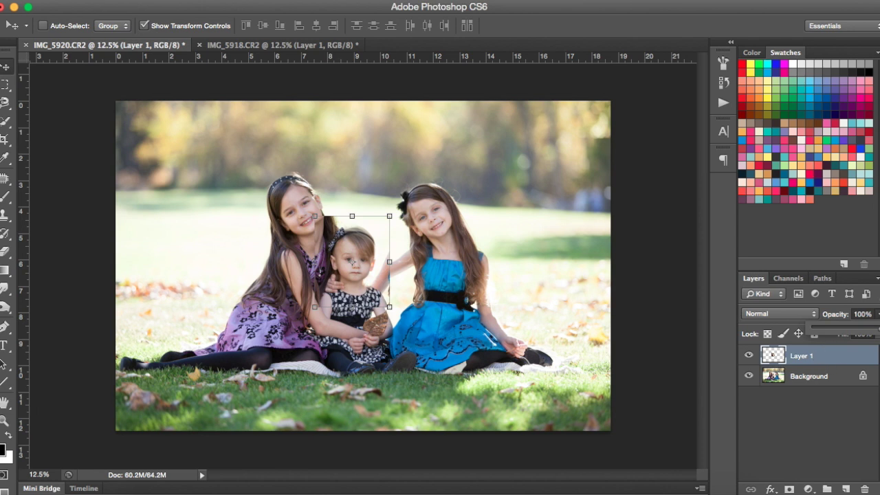
left_click_drag(868, 333, 845, 335)
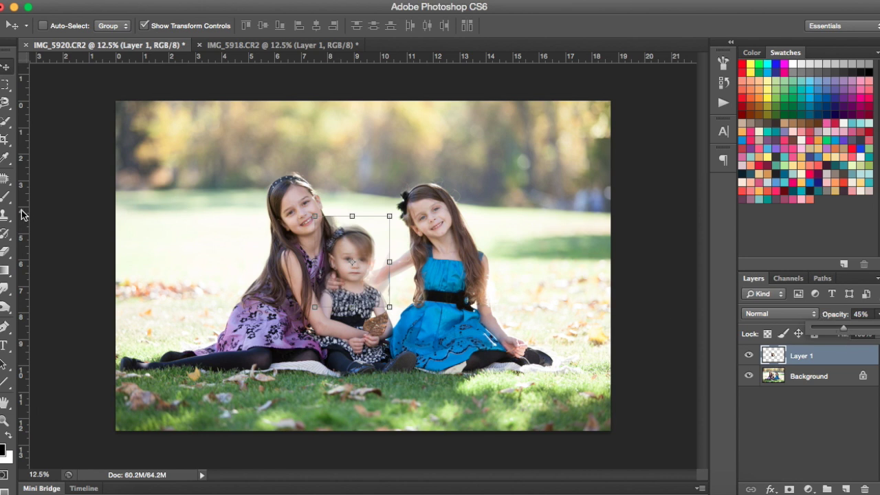
left_click(5, 421)
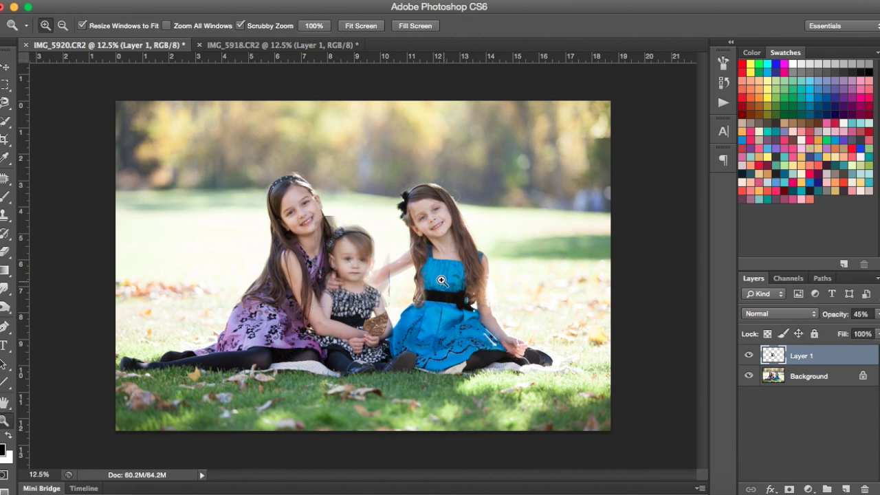
Step: Zoom in on the toddler's face, nudge the patch up-left, and scale it to about 98.5%
left_click(376, 271)
left_click(376, 271)
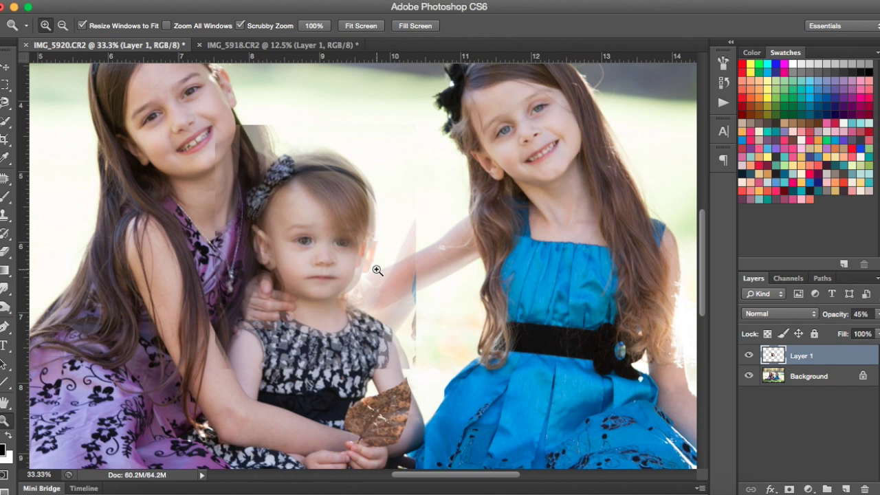
left_click(348, 265)
scroll(347, 264, "up", 2)
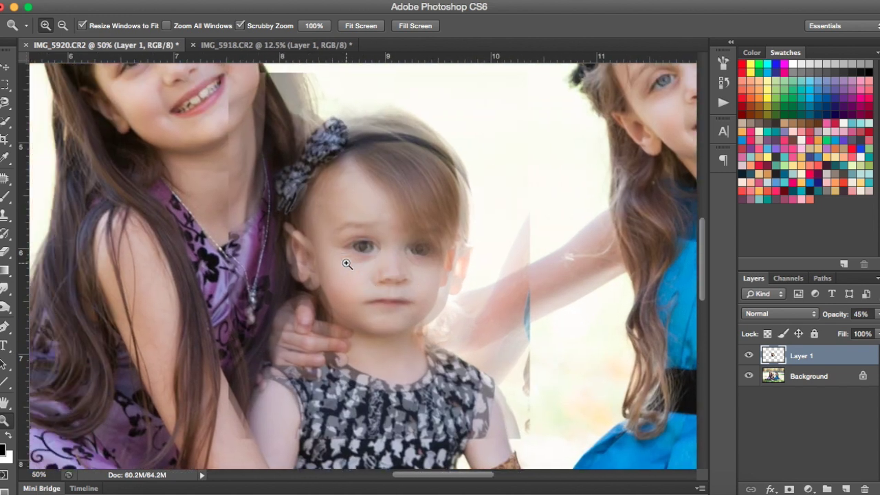
left_click(5, 67)
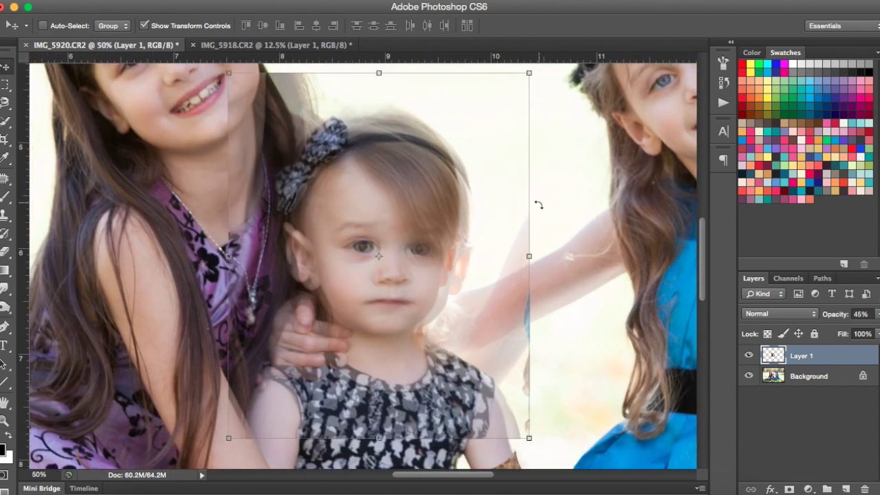
mouse_move(509, 330)
left_mouse_down()
mouse_move(505, 323)
mouse_move(504, 337)
left_mouse_up()
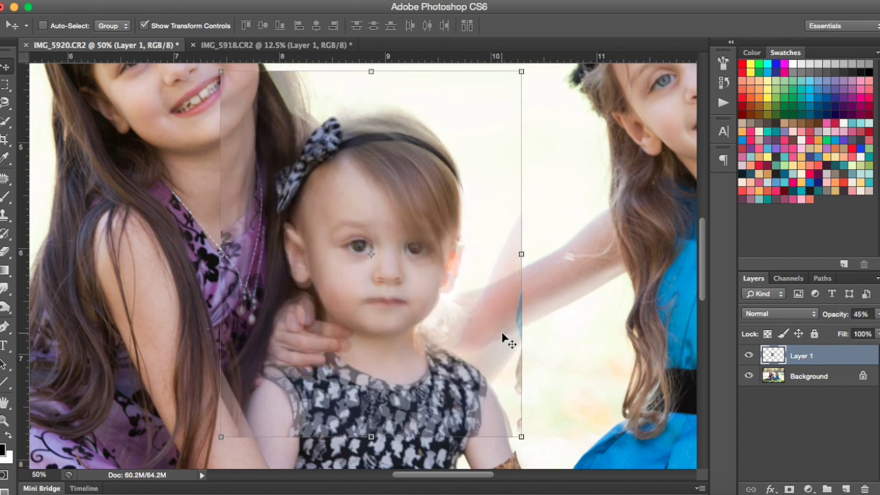
mouse_move(521, 438)
left_mouse_down()
mouse_move(515, 428)
mouse_move(516, 438)
left_mouse_up()
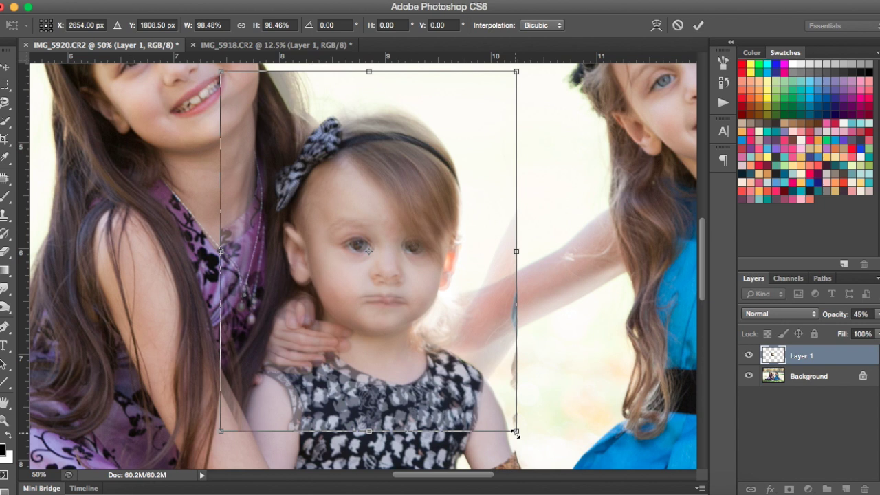
Step: Shrink the head patch and nudge it with arrow keys until the eyes align
mouse_move(516, 434)
left_mouse_down()
mouse_move(527, 436)
mouse_move(459, 398)
mouse_move(521, 456)
mouse_move(423, 377)
mouse_move(354, 464)
mouse_move(412, 433)
mouse_move(526, 426)
left_mouse_up()
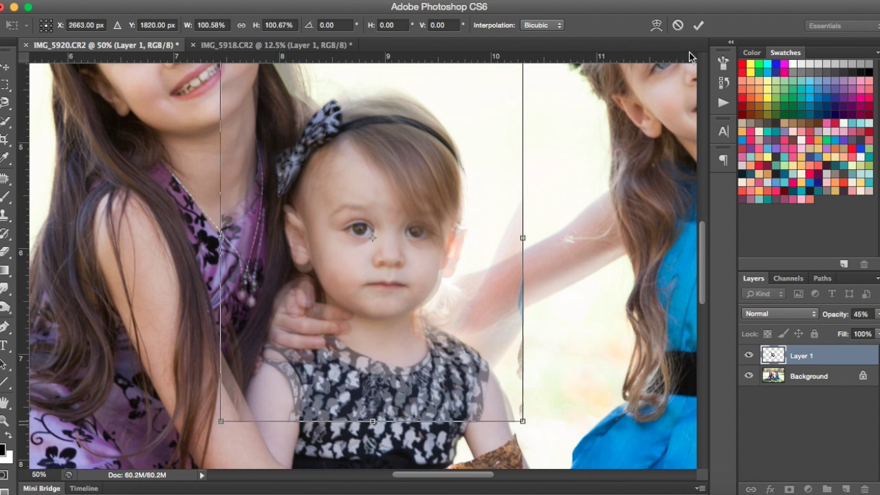
left_click(678, 25)
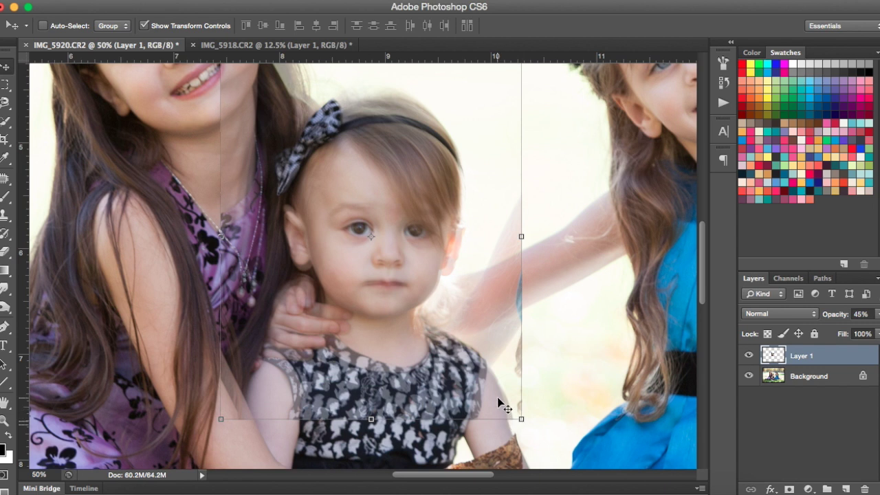
key("Up")
key("Up")
key("Up")
key("Up")
key("Up")
key("Up")
key("Up")
key("Up")
key("Up")
key("Up")
key("Up")
key("Up")
key("Up")
key("Up")
key("Up")
key("Up")
key("Up")
key("Up")
key("Up")
key("Up")
key("Up")
key("Up")
key("Up")
key("Up")
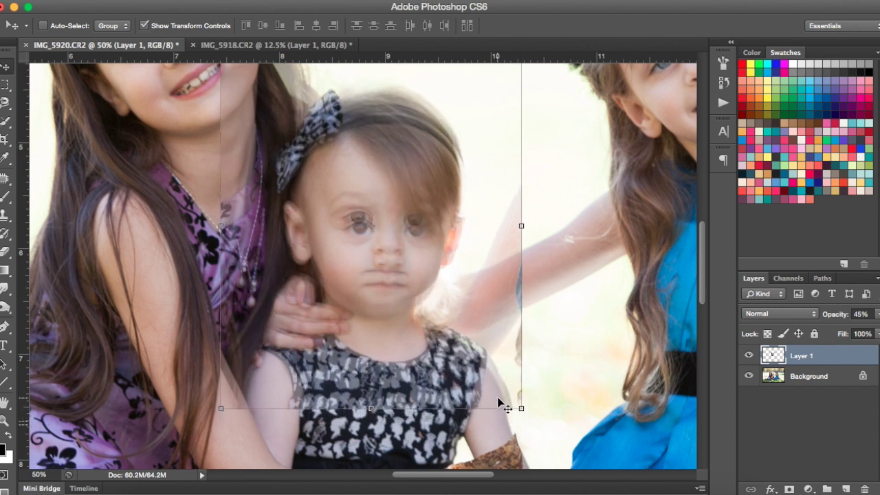
key("Right")
key("Right")
key("Right")
key("Right")
key("Right")
key("Right")
key("Right")
key("Right")
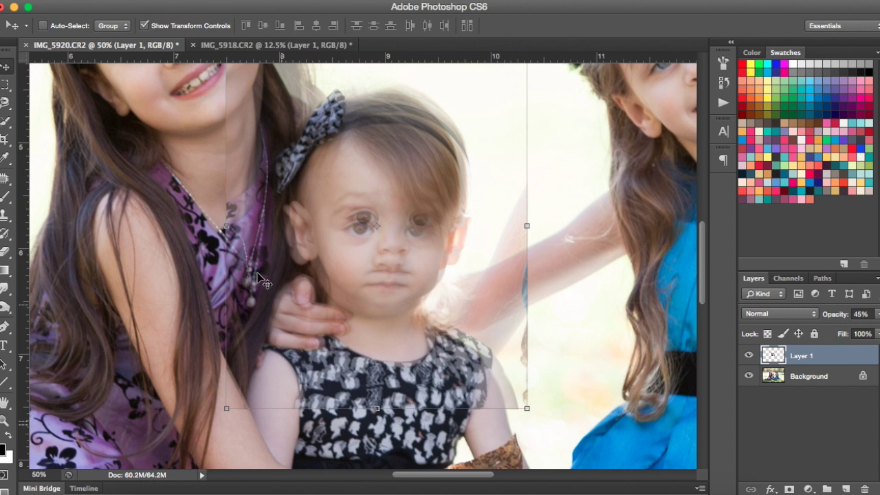
key("Up")
key("Up")
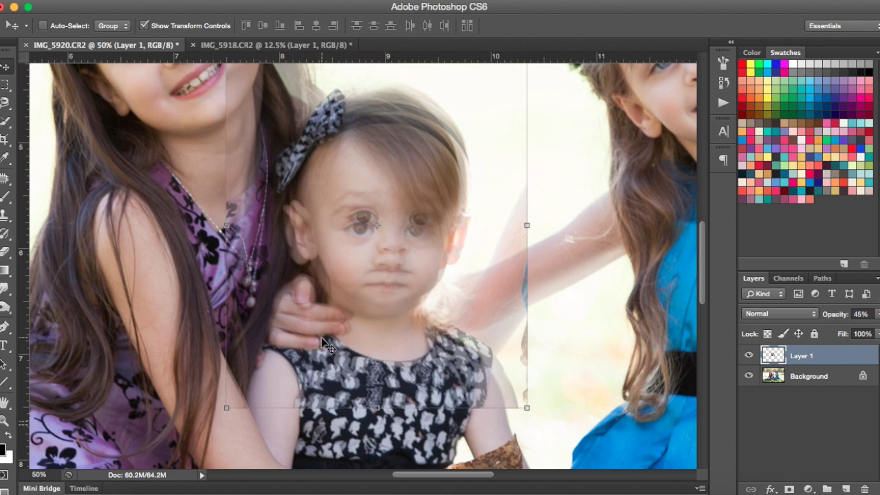
key("Down")
key("Down")
key("Down")
key("Down")
key("Down")
key("Down")
key("Down")
key("Down")
key("Down")
key("Down")
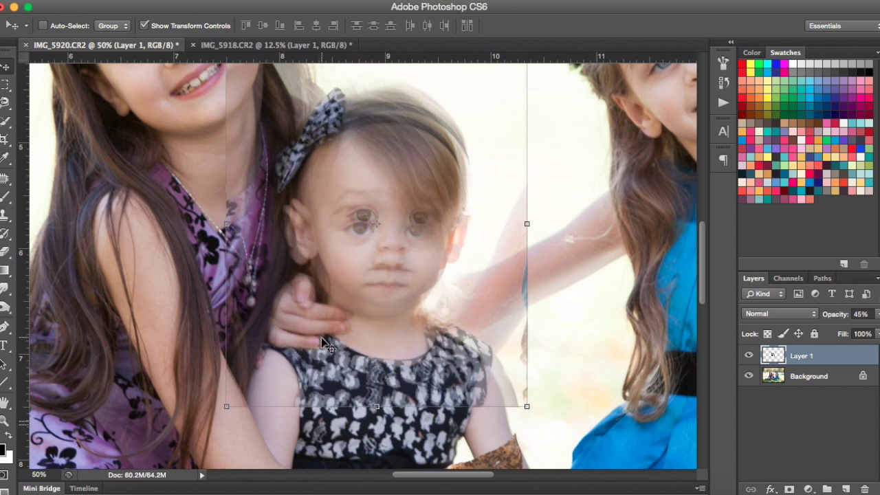
key("Down")
key("Down")
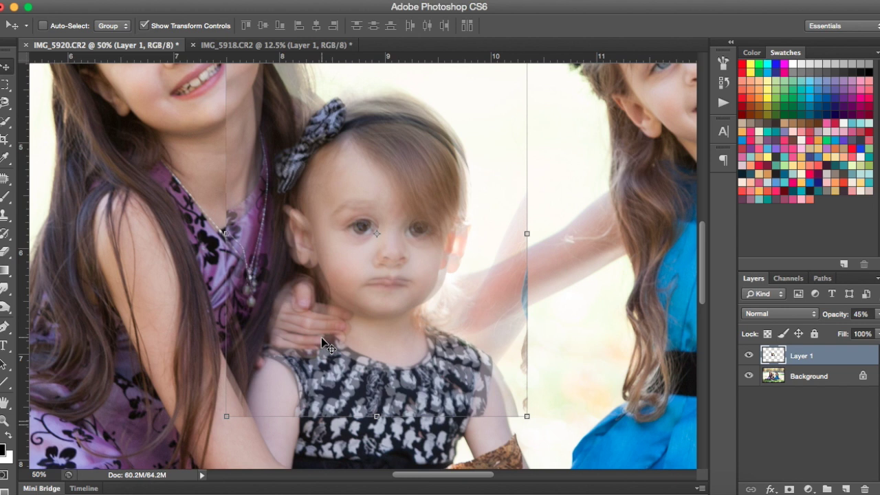
key("Left")
key("Left")
key("Left")
key("Left")
key("Left")
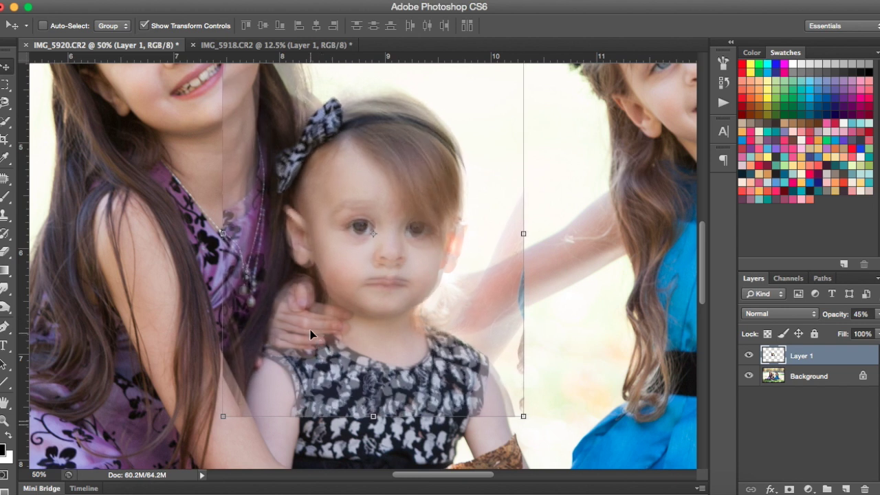
left_click_drag(310, 334, 312, 329)
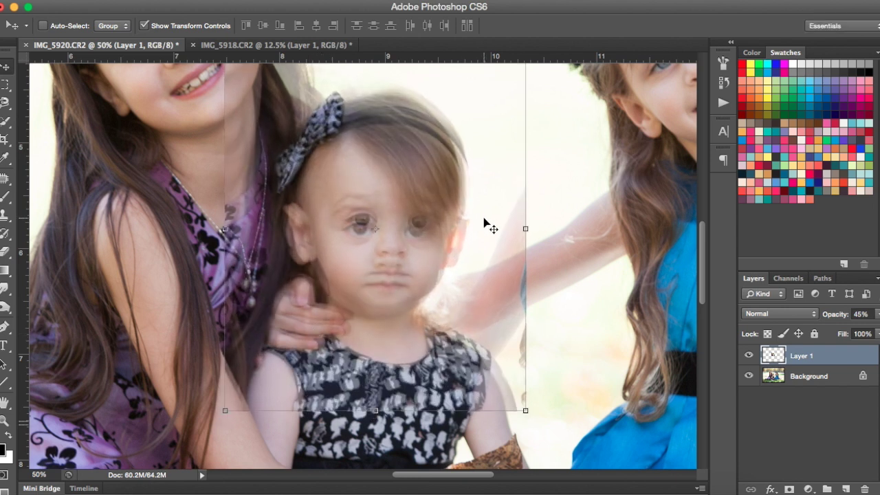
scroll(488, 213, "up", 2)
Step: Shrink the patch further from its top-right corner and shift it to match the face
left_click_drag(525, 85, 517, 93)
key("Up")
key("Up")
key("Up")
key("Up")
key("Up")
key("Up")
key("Up")
key("Up")
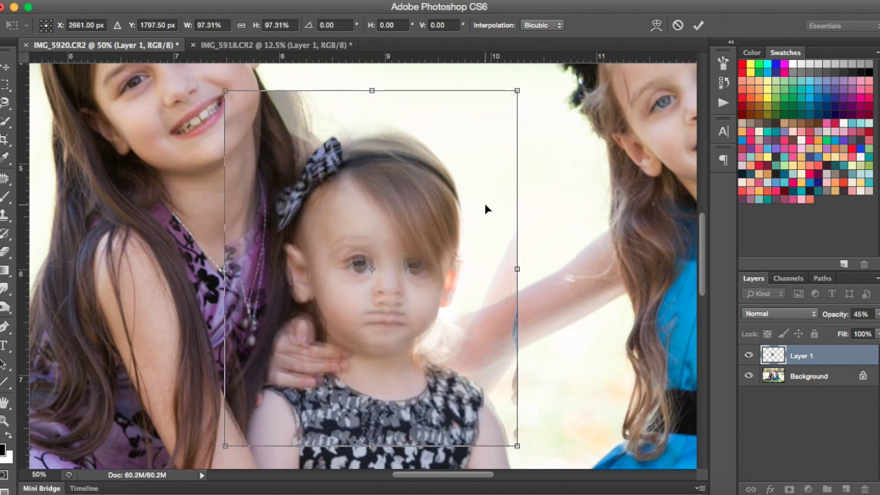
key("Right")
key("Right")
key("Right")
key("Right")
key("Right")
key("Right")
key("Right")
key("Right")
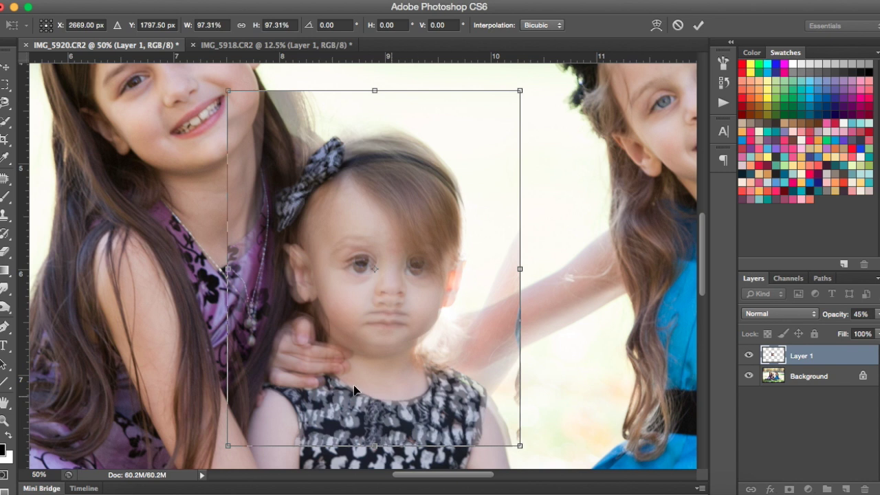
left_click_drag(423, 236, 421, 244)
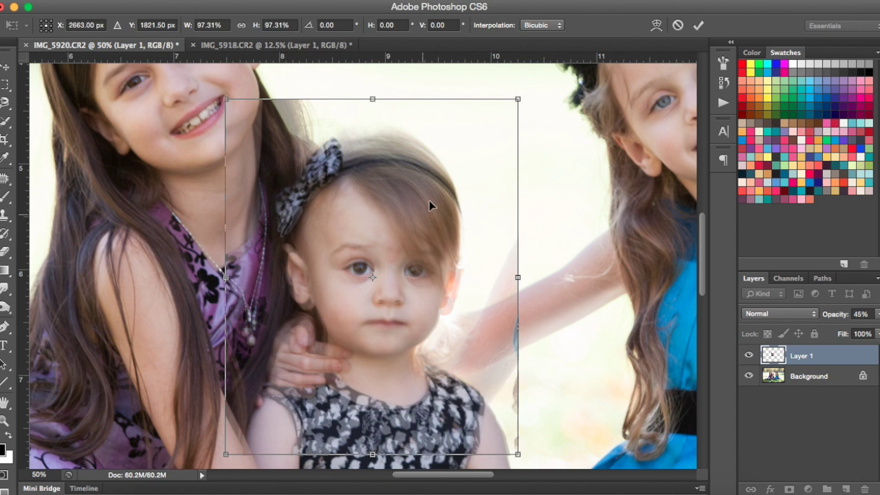
left_click_drag(427, 208, 427, 205)
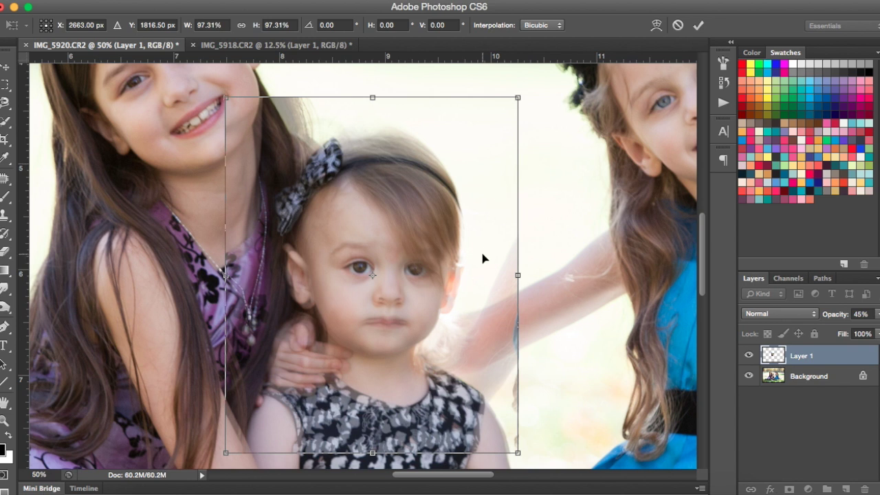
left_click_drag(482, 258, 485, 250)
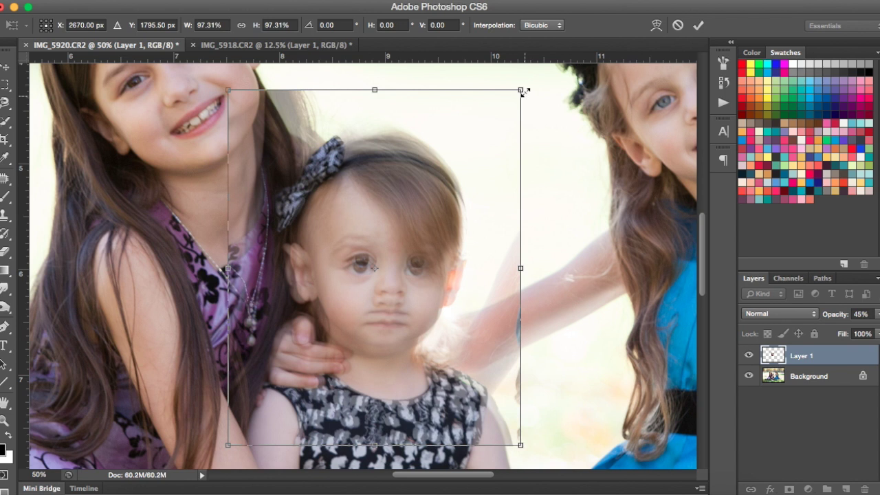
Step: Scale Layer 1 to 95.20% by 95.19%, nudge it into place, and commit the transform
left_click_drag(524, 92, 520, 100)
key("Down")
key("Down")
key("Down")
key("Down")
key("Down")
key("Down")
key("Down")
key("Down")
key("Down")
key("Down")
key("Down")
key("Down")
key("Down")
key("Down")
key("Down")
key("Down")
key("Down")
key("Down")
key("Down")
key("Down")
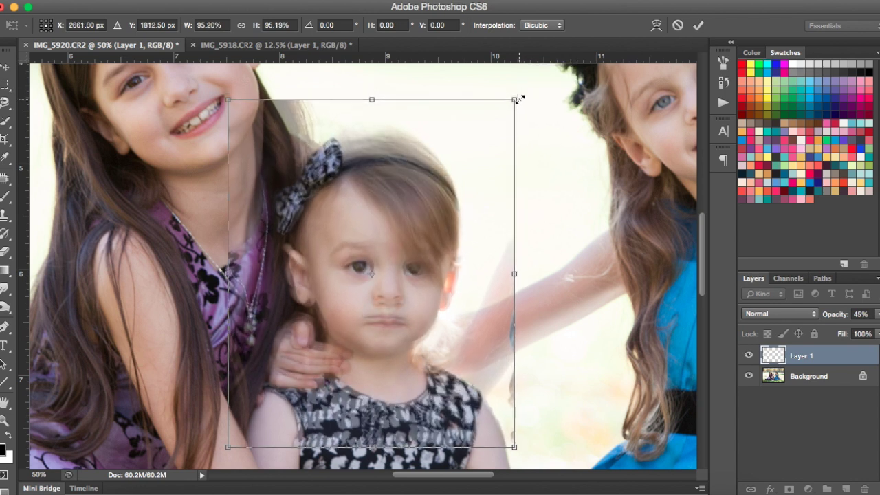
key("Right")
key("Right")
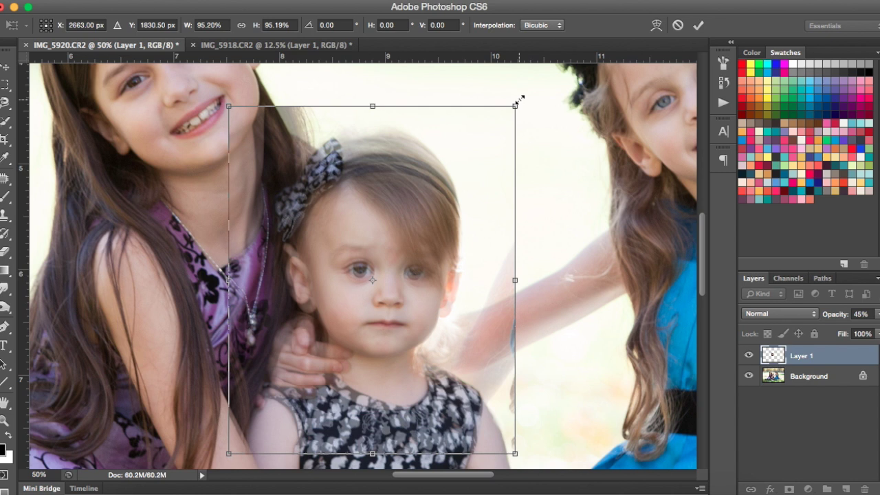
key("Up")
key("Up")
key("Up")
key("Up")
key("Up")
key("Up")
key("Up")
key("Up")
key("Up")
key("Up")
key("Up")
key("Up")
key("Up")
key("Up")
key("Up")
key("Up")
key("Up")
key("Up")
key("Up")
key("Up")
key("Up")
key("Up")
key("Up")
key("Up")
key("Up")
key("Up")
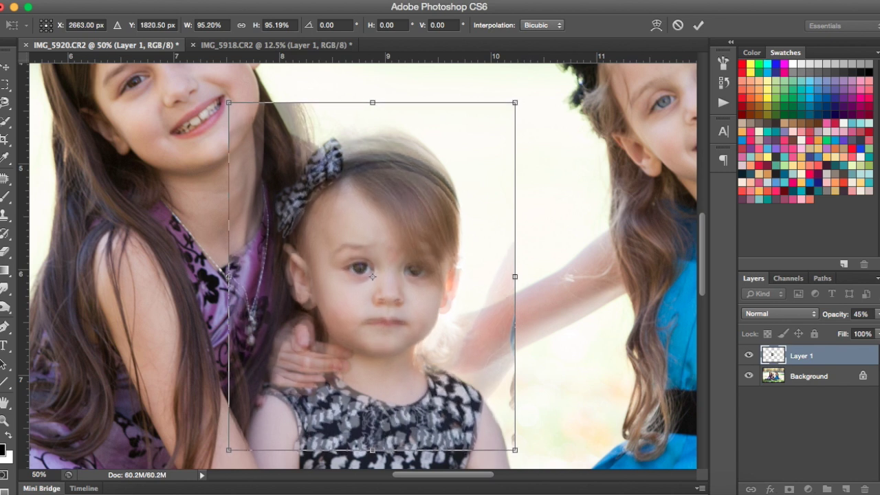
key("Right")
key("Right")
key("Up")
key("Up")
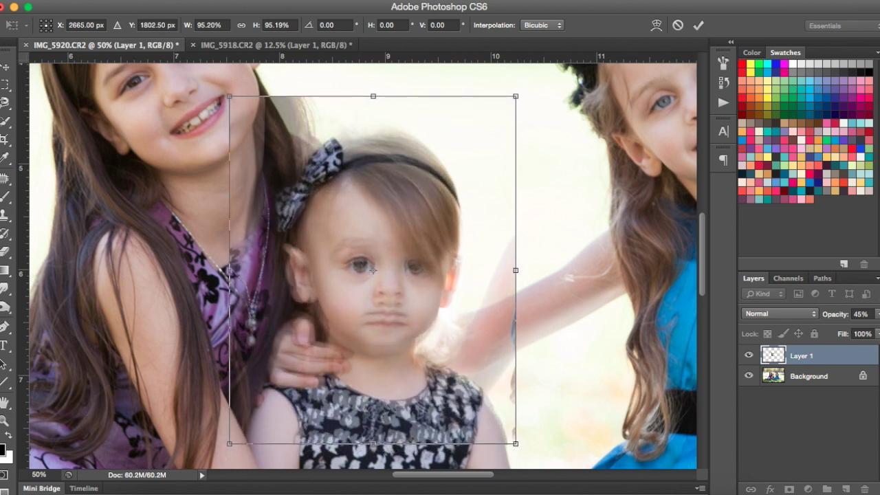
left_click(701, 29)
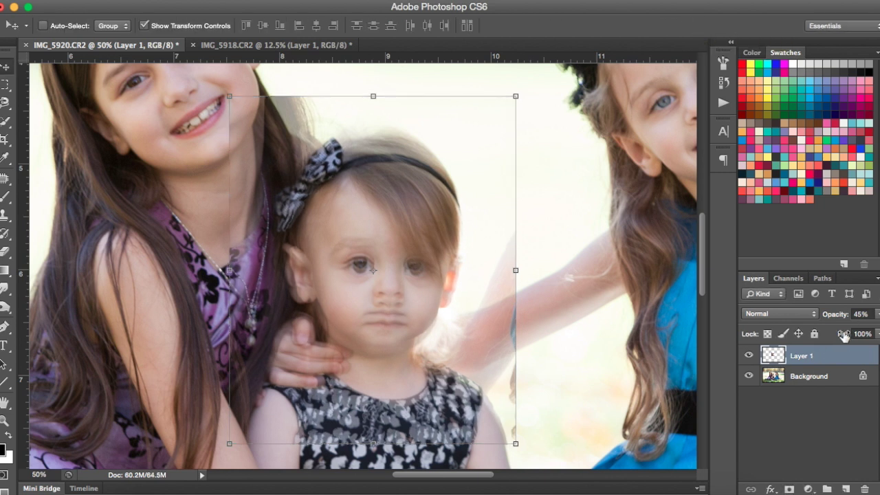
Step: Raise Layer 1's opacity back to 100% and add a white layer mask
left_click(878, 313)
left_click_drag(845, 330, 864, 333)
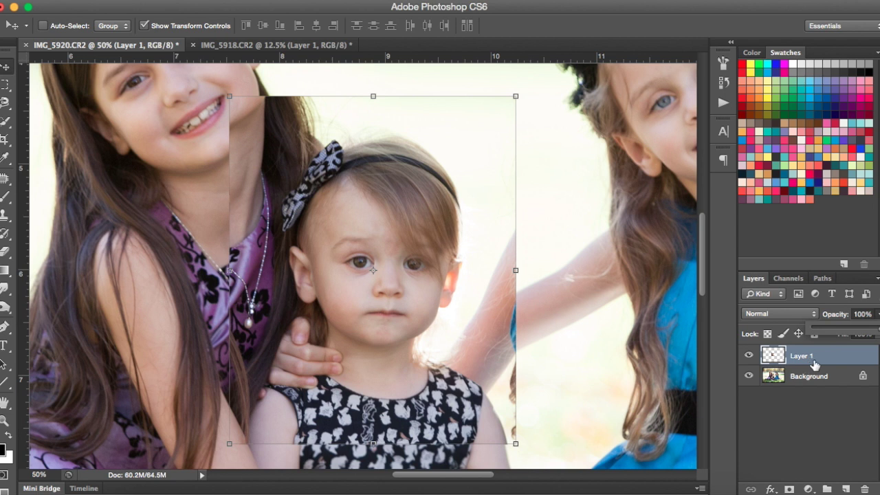
left_click(789, 489)
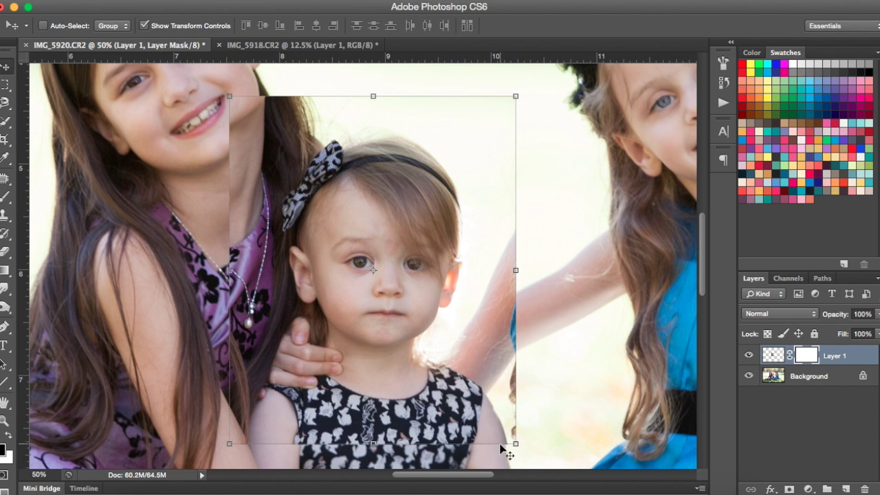
Step: Set up a black Brush at 85% opacity, size 175, and mask the patch's upper-left edge
left_click(7, 201)
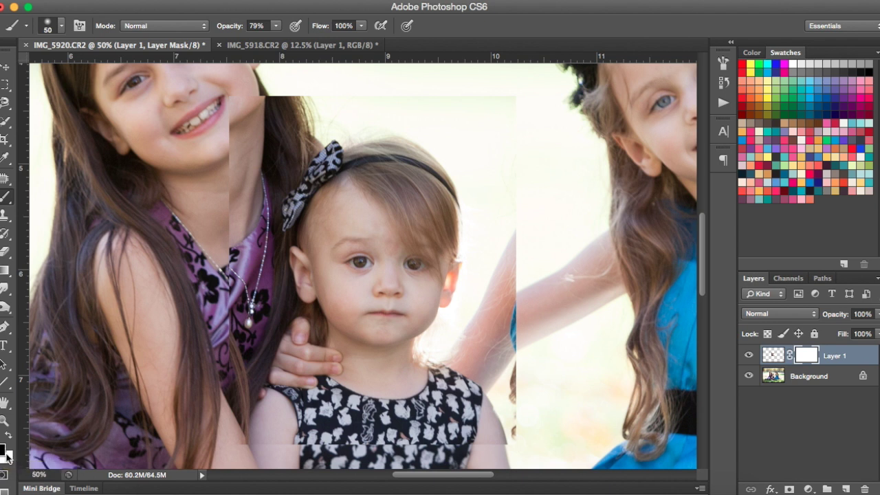
key("x")
key("x")
key("x")
left_click(276, 27)
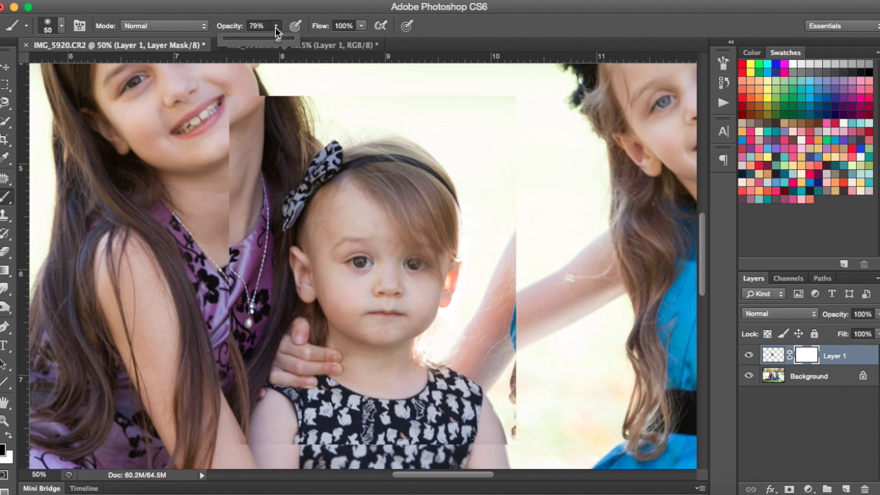
left_click_drag(279, 43, 283, 47)
key("bracketright")
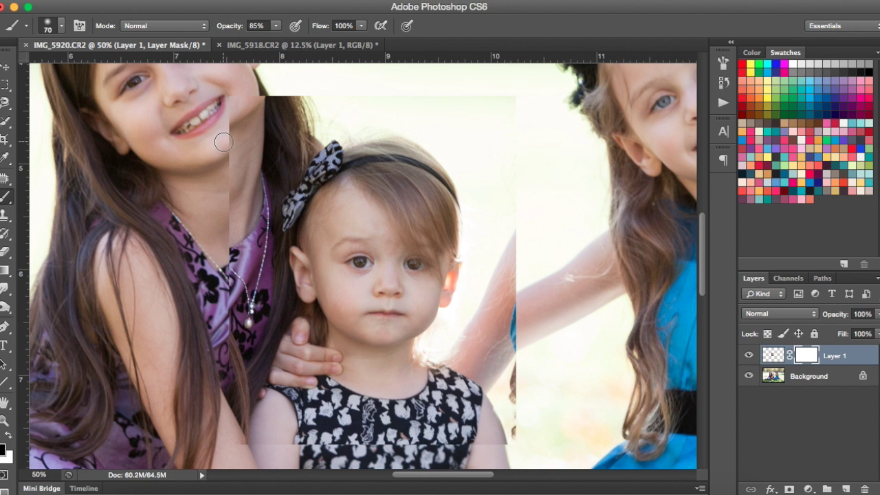
key("bracketright")
key("bracketright")
key("bracketright")
key("bracketright")
key("bracketright")
key("bracketright")
key("bracketleft")
key("bracketleft")
key("bracketleft")
key("bracketleft")
key("bracketright")
key("bracketright")
key("bracketright")
key("bracketright")
mouse_move(224, 143)
left_mouse_down()
mouse_move(265, 95)
mouse_move(222, 124)
mouse_move(235, 129)
mouse_move(211, 179)
mouse_move(226, 158)
mouse_move(225, 124)
mouse_move(196, 180)
mouse_move(216, 143)
mouse_move(278, 93)
mouse_move(291, 96)
mouse_move(252, 94)
mouse_move(275, 135)
mouse_move(268, 153)
mouse_move(309, 121)
mouse_move(264, 163)
mouse_move(329, 121)
mouse_move(293, 173)
mouse_move(302, 158)
mouse_move(282, 174)
mouse_move(297, 157)
mouse_move(283, 203)
mouse_move(296, 173)
mouse_move(319, 161)
mouse_move(284, 222)
mouse_move(309, 181)
left_mouse_up()
Step: Mask seams along the hair and arm, then paint white to refine the hair edge and dress side
key("bracketleft")
key("bracketleft")
key("bracketleft")
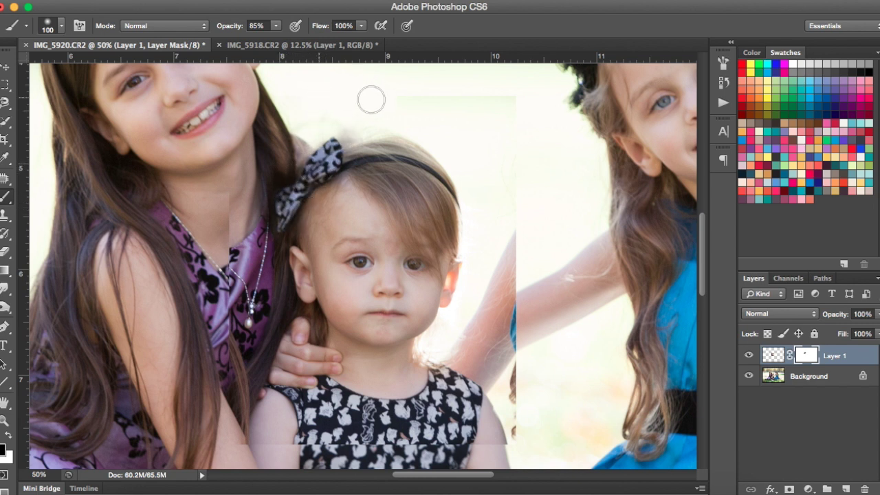
mouse_move(327, 100)
left_mouse_down()
mouse_move(336, 127)
mouse_move(365, 134)
mouse_move(443, 139)
mouse_move(469, 161)
mouse_move(459, 123)
mouse_move(493, 118)
mouse_move(472, 120)
mouse_move(500, 100)
mouse_move(523, 130)
left_mouse_up()
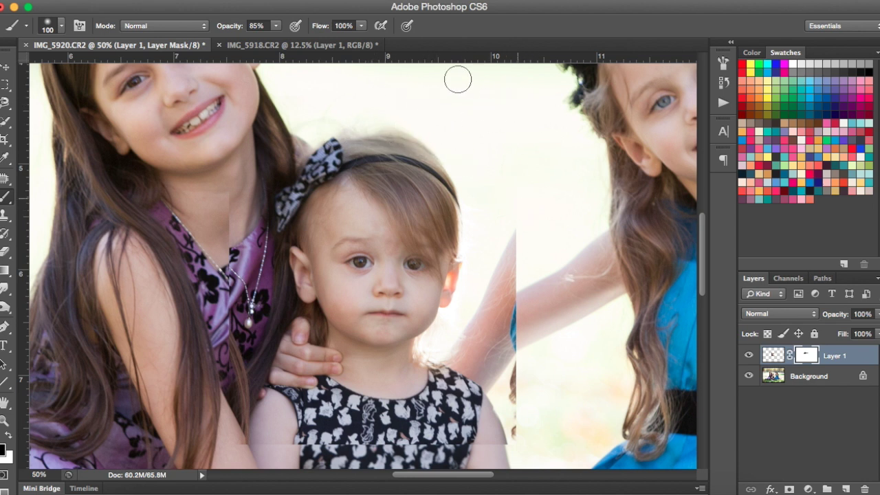
mouse_move(527, 236)
left_mouse_down()
mouse_move(510, 334)
mouse_move(509, 285)
mouse_move(488, 339)
mouse_move(487, 325)
mouse_move(482, 336)
mouse_move(515, 314)
mouse_move(515, 347)
left_mouse_up()
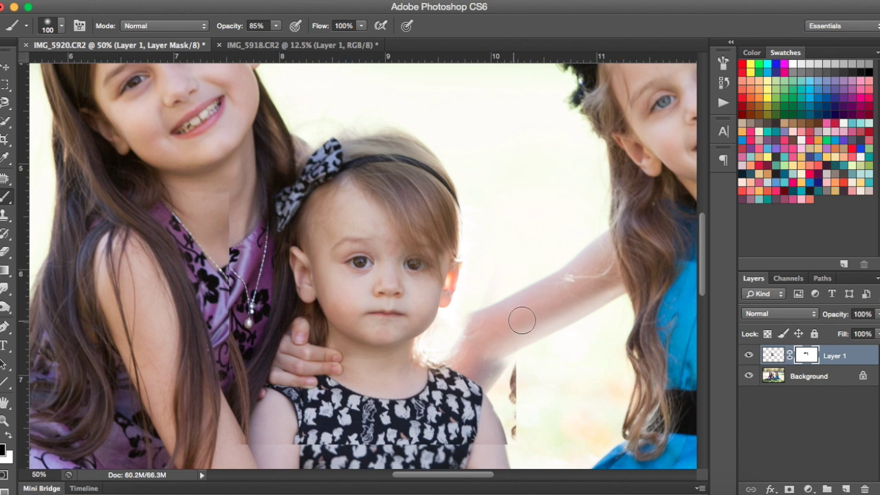
key("x")
mouse_move(433, 138)
left_mouse_down()
mouse_move(348, 115)
mouse_move(427, 130)
mouse_move(446, 146)
left_mouse_up()
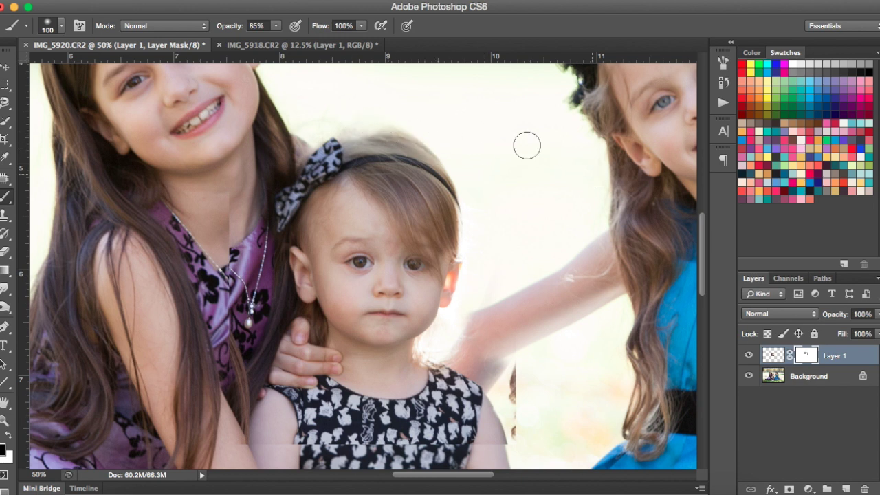
left_click_drag(507, 398, 524, 427)
mouse_move(526, 385)
left_mouse_down()
mouse_move(517, 427)
mouse_move(467, 437)
mouse_move(514, 437)
left_mouse_up()
mouse_move(520, 299)
left_mouse_down()
mouse_move(481, 419)
mouse_move(481, 310)
mouse_move(474, 316)
left_mouse_up()
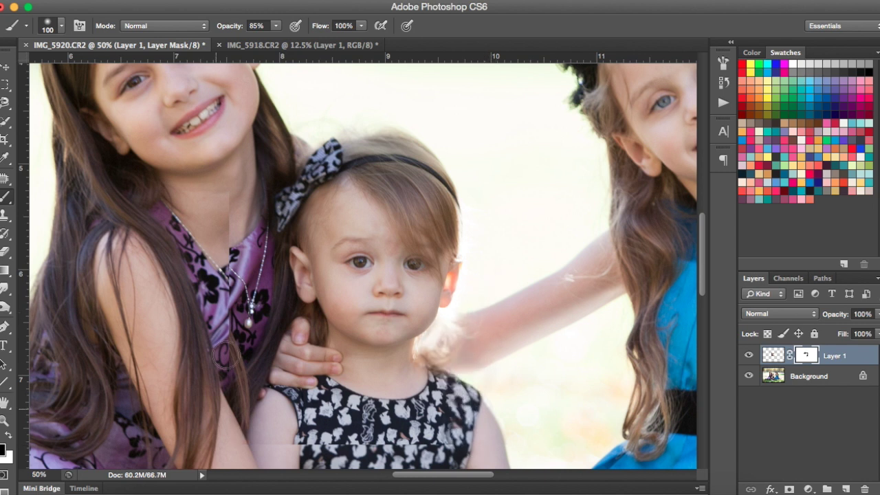
Step: Blend the seams on the older girl's arm, the dress neckline and the shoulder with a smaller brush
left_click_drag(241, 385, 255, 232)
key("bracketleft")
key("bracketleft")
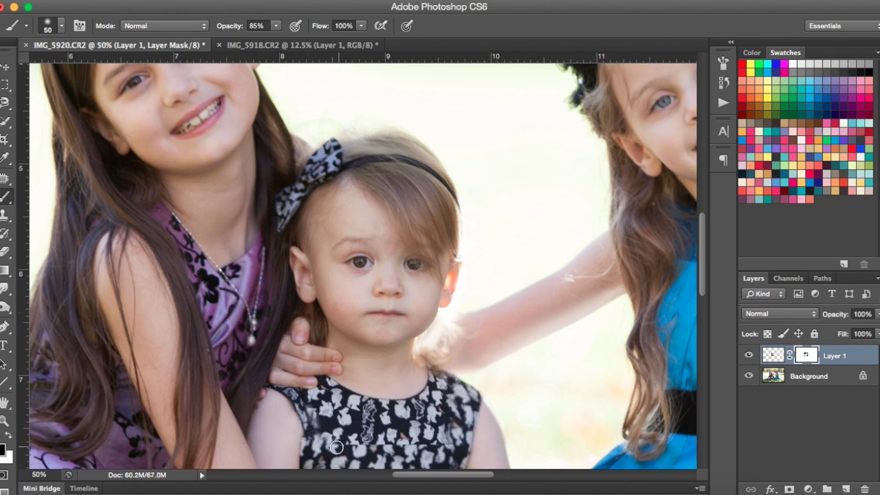
left_click(392, 443, "super")
key("bracketleft")
key("bracketleft")
key("bracketleft")
mouse_move(409, 338)
left_mouse_down()
mouse_move(517, 256)
mouse_move(325, 273)
mouse_move(363, 272)
mouse_move(290, 296)
mouse_move(338, 359)
left_mouse_up()
mouse_move(151, 286)
left_mouse_down()
mouse_move(163, 250)
mouse_move(172, 260)
left_mouse_up()
Step: Fit the photo on screen, toggle Layer 1's visibility to compare, then select the Background layer
key("z")
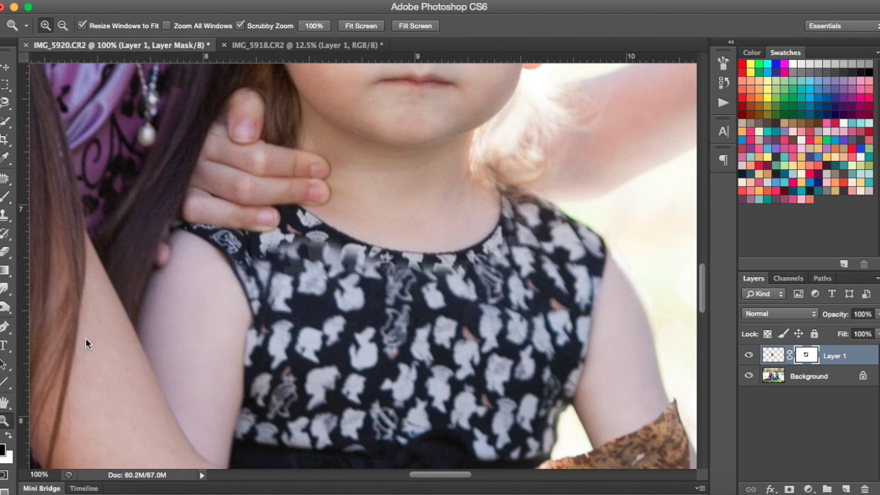
left_click(372, 25)
left_click(419, 326)
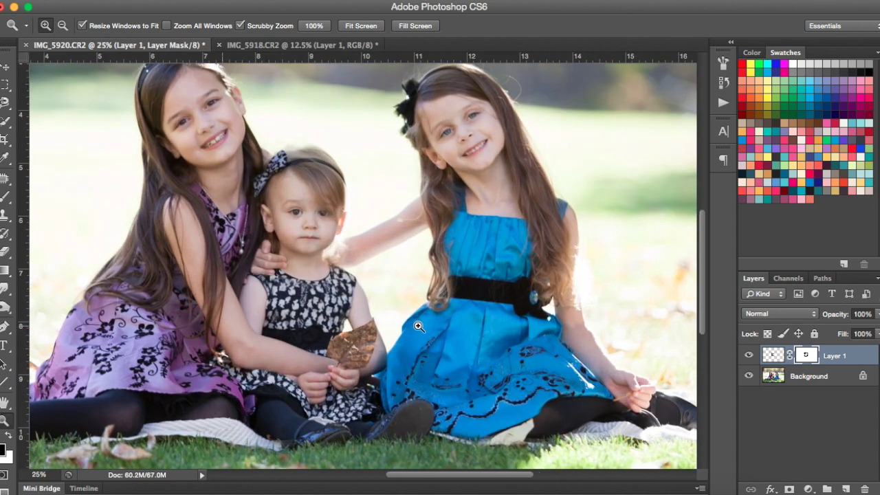
scroll(418, 327, "left", 3)
scroll(418, 327, "up", 2)
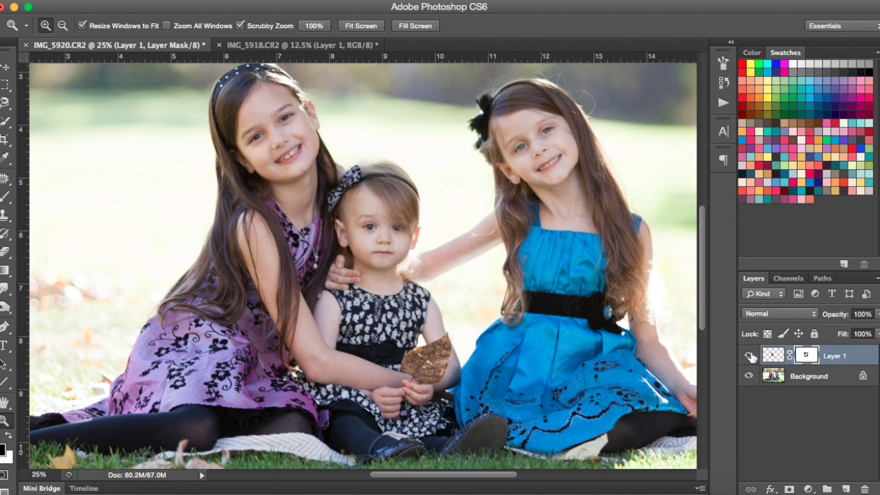
left_click(750, 356)
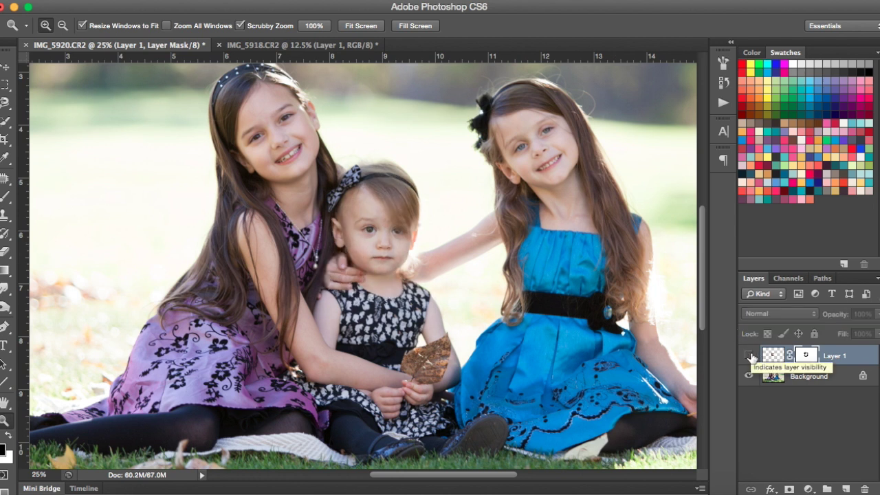
left_click(750, 355)
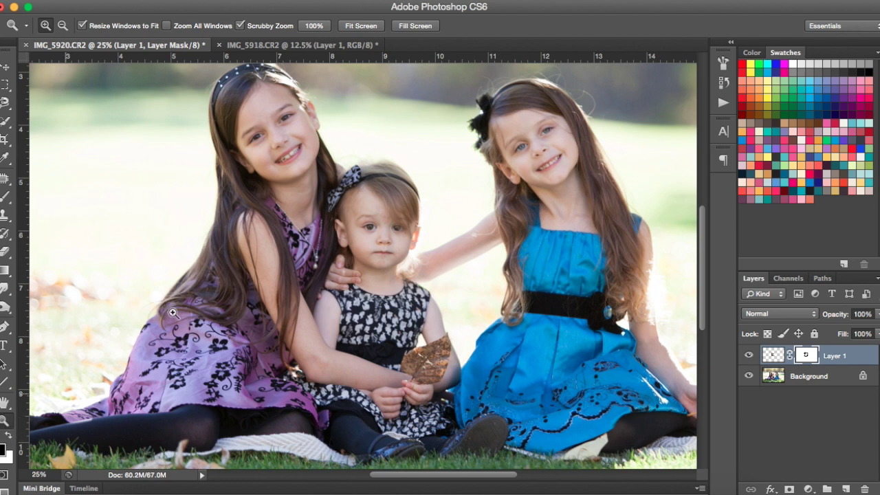
left_click(358, 29)
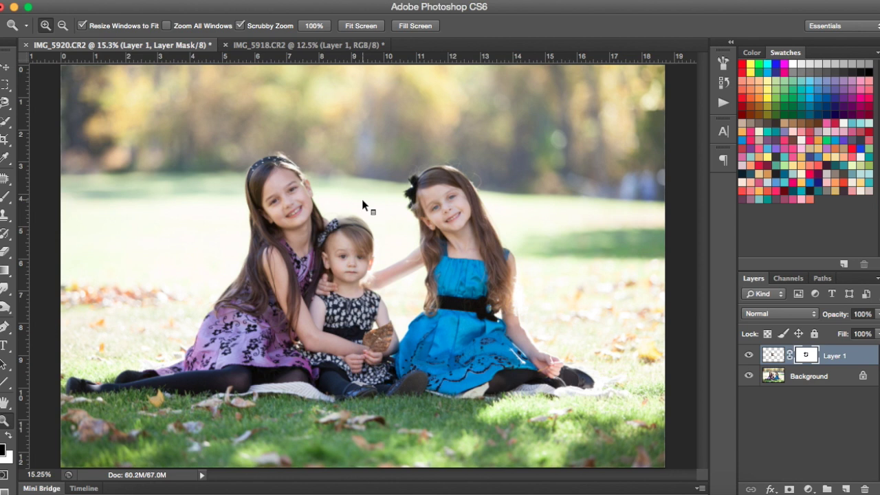
left_click(837, 405)
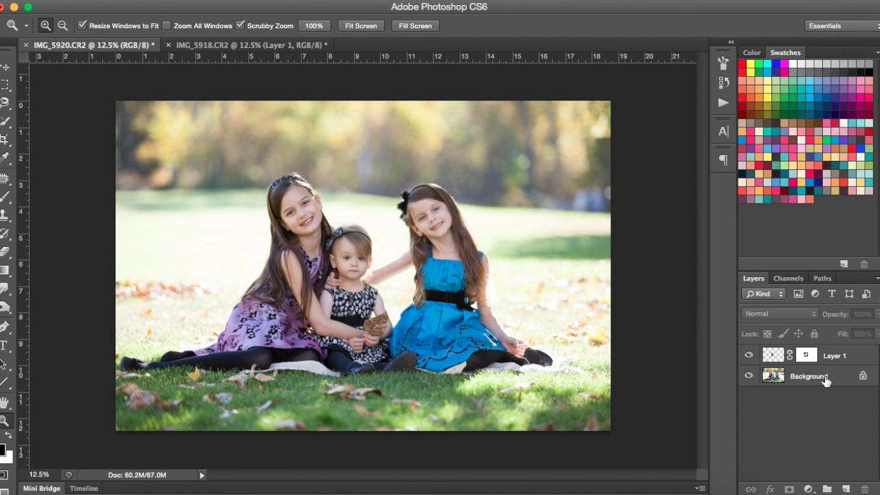
left_click(825, 379)
Step: Flatten the image from the Background layer's context menu
right_click(826, 379)
left_click(755, 482)
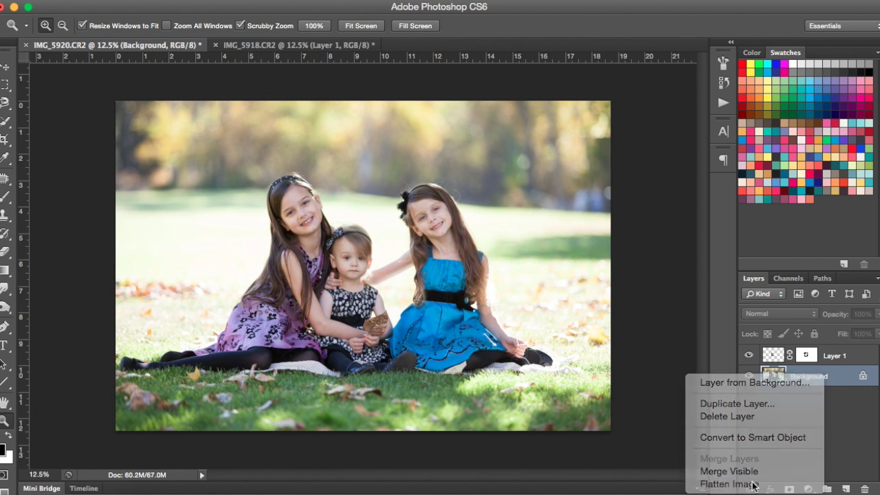